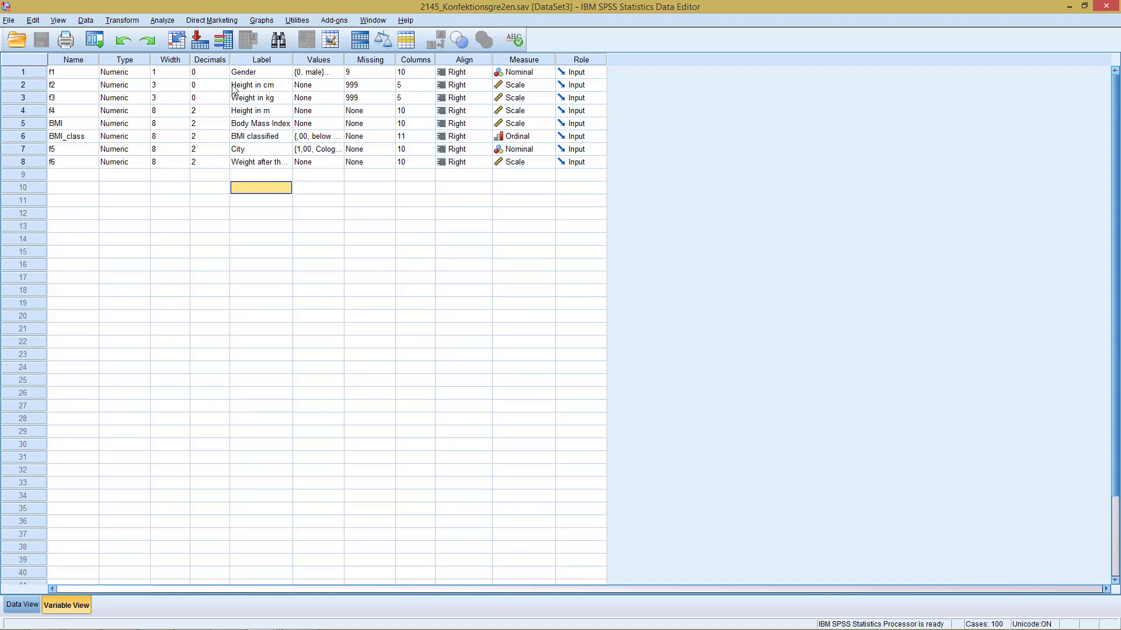
Open the Discriminant Analysis dialog from Analyze > Classify > Discriminant
{"action": "left_click", "coordinate": [174, 21]}
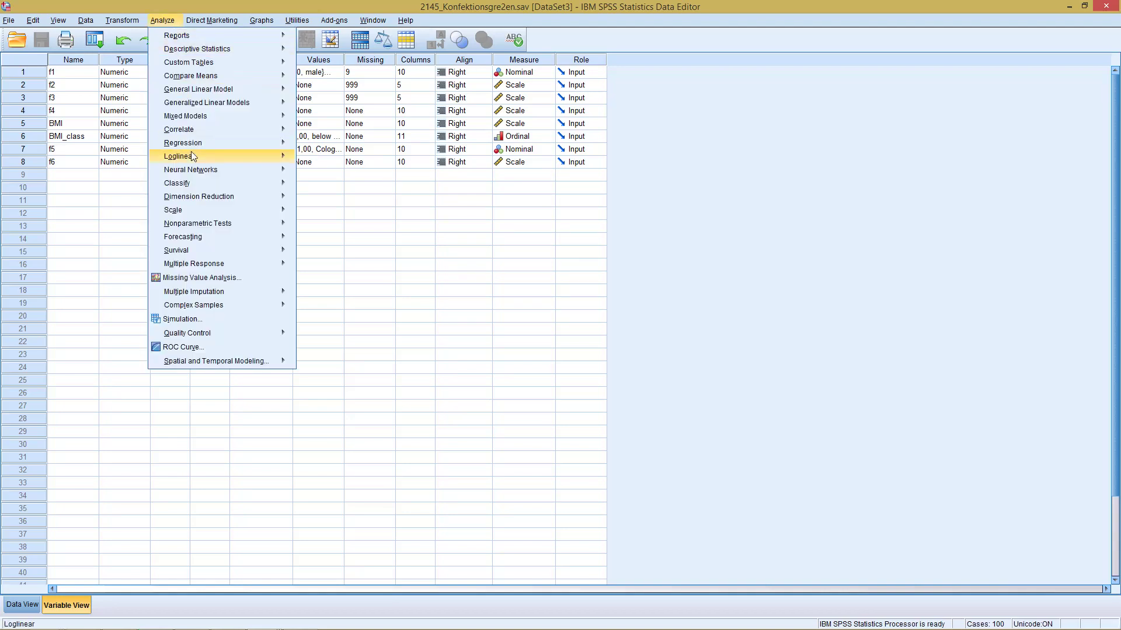
{"action": "mouse_move", "coordinate": [187, 186]}
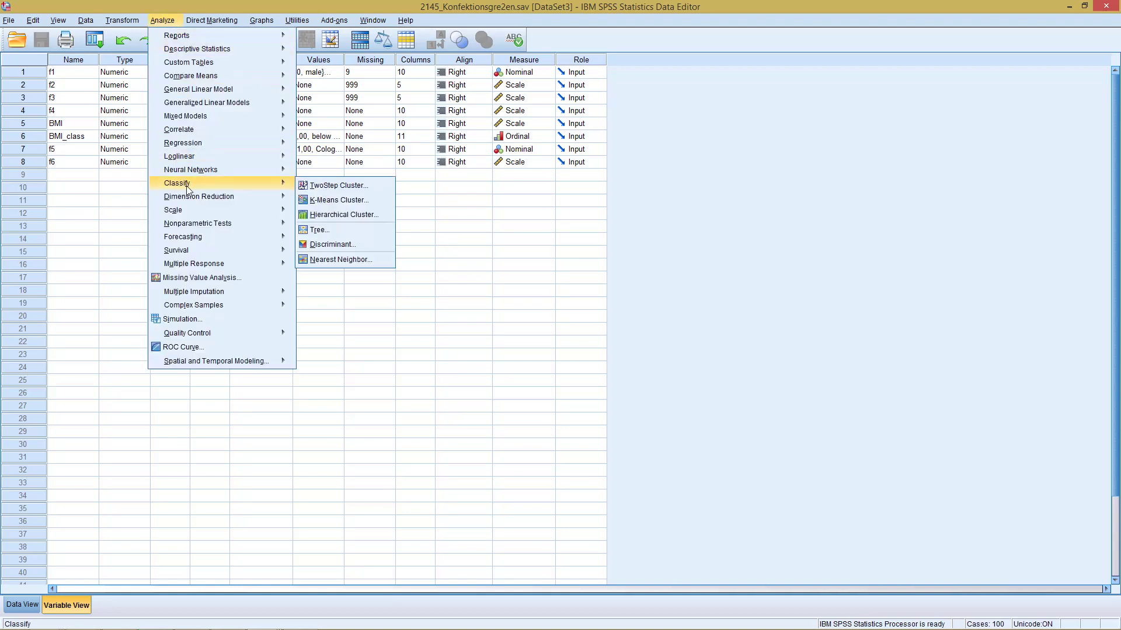
{"action": "left_click", "coordinate": [334, 245]}
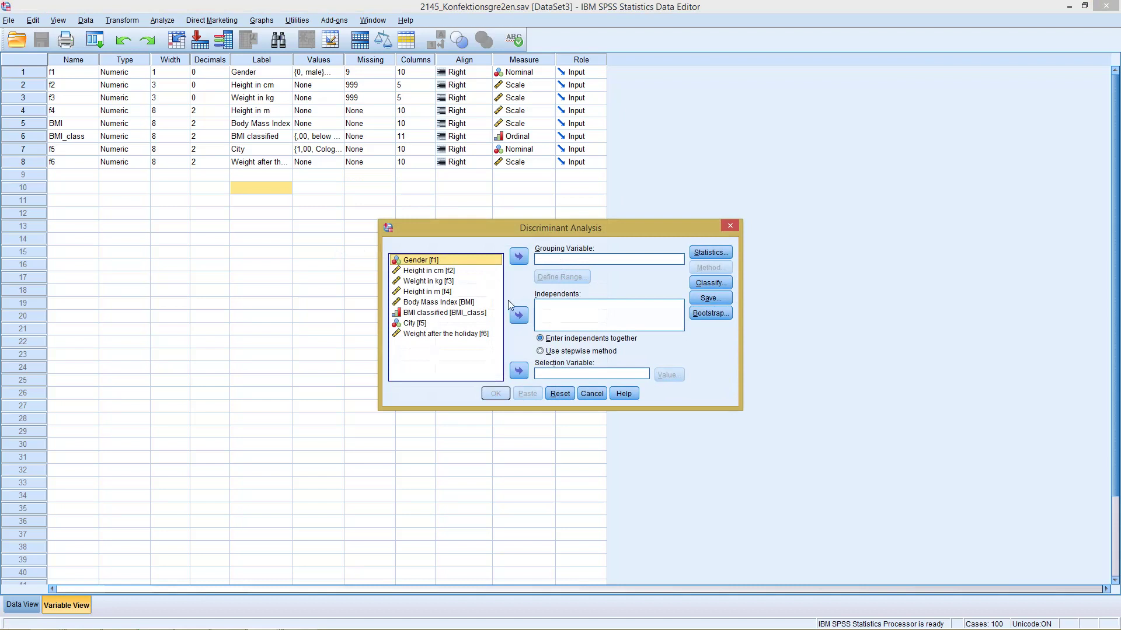
Make BMI classified the grouping variable with a group range of 0 to 2
{"action": "left_click", "coordinate": [454, 315]}
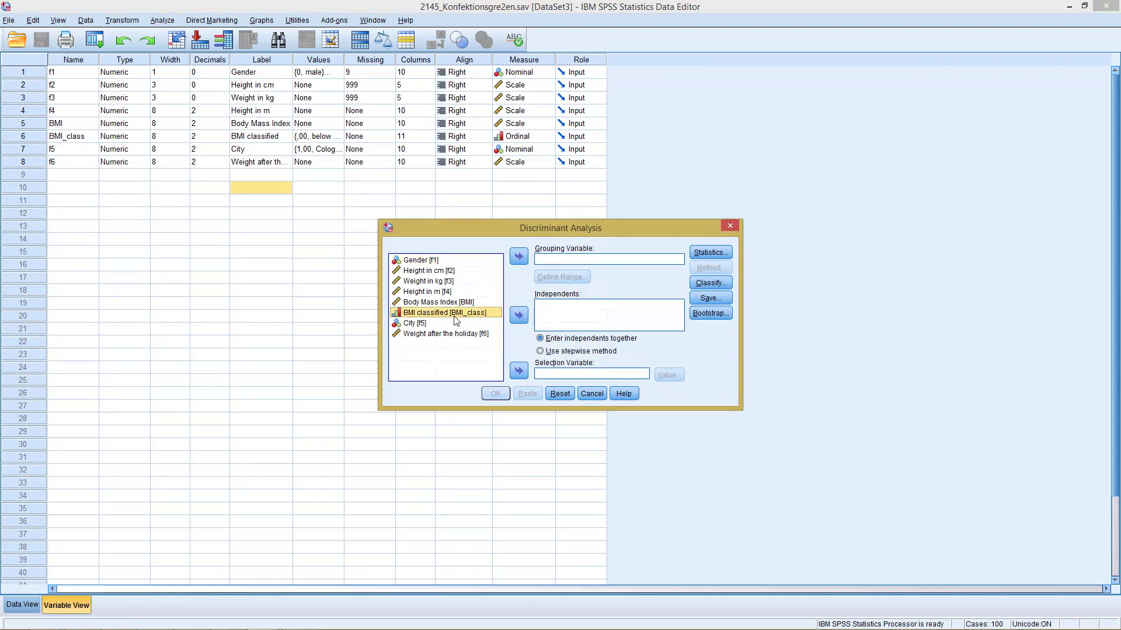
{"action": "left_click", "coordinate": [518, 257]}
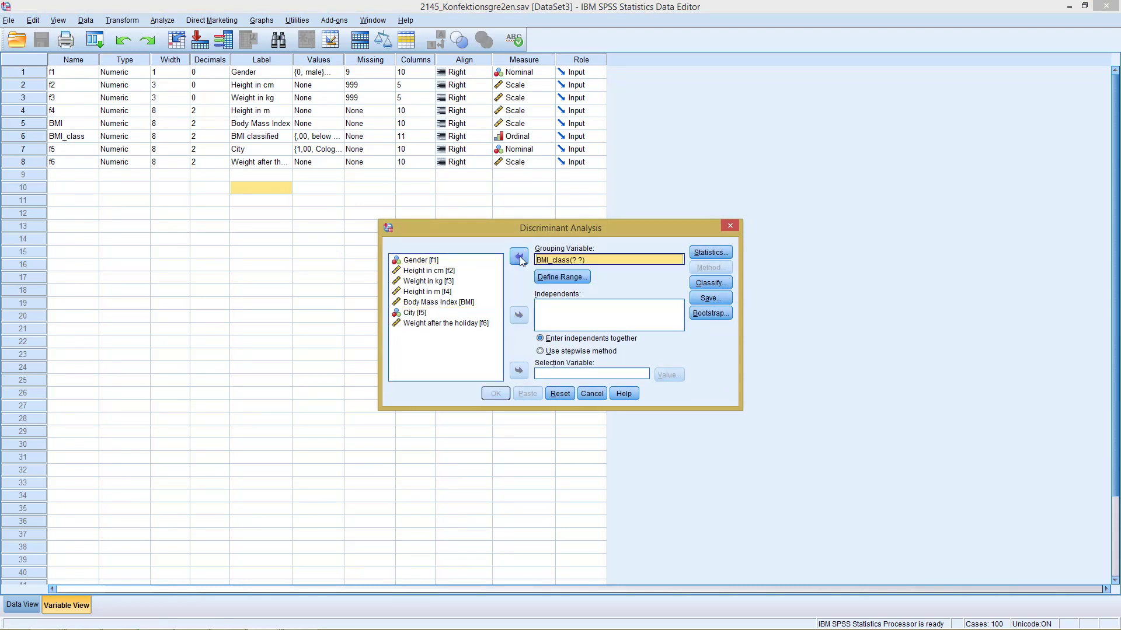
{"action": "left_click", "coordinate": [549, 278]}
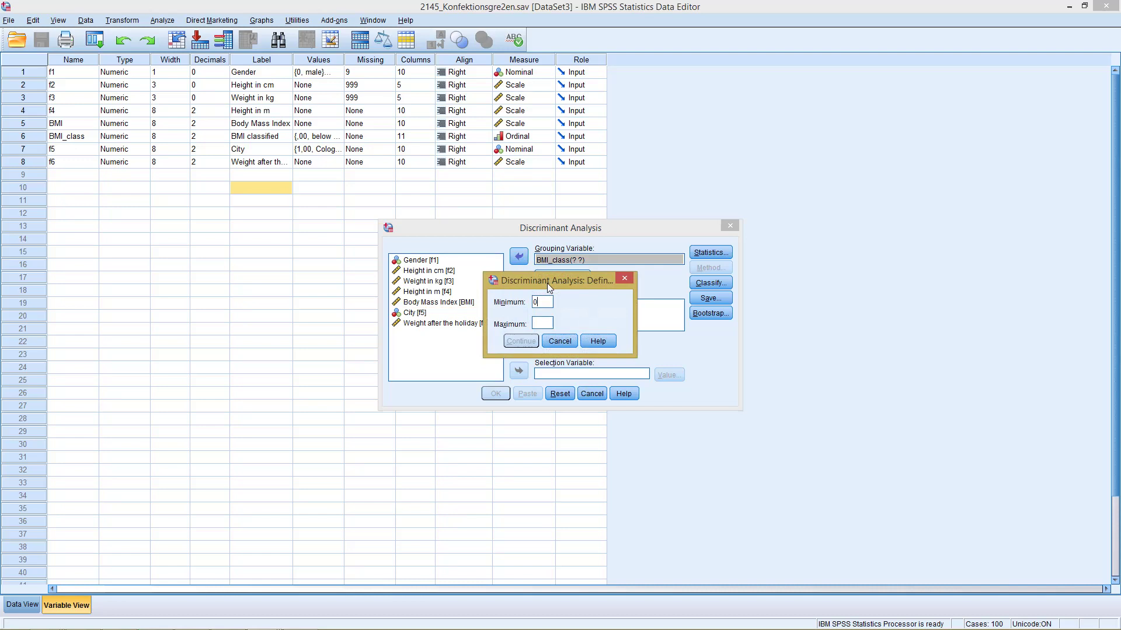
{"action": "left_click", "coordinate": [540, 323]}
{"action": "type", "text": "2"}
{"action": "left_click", "coordinate": [524, 341]}
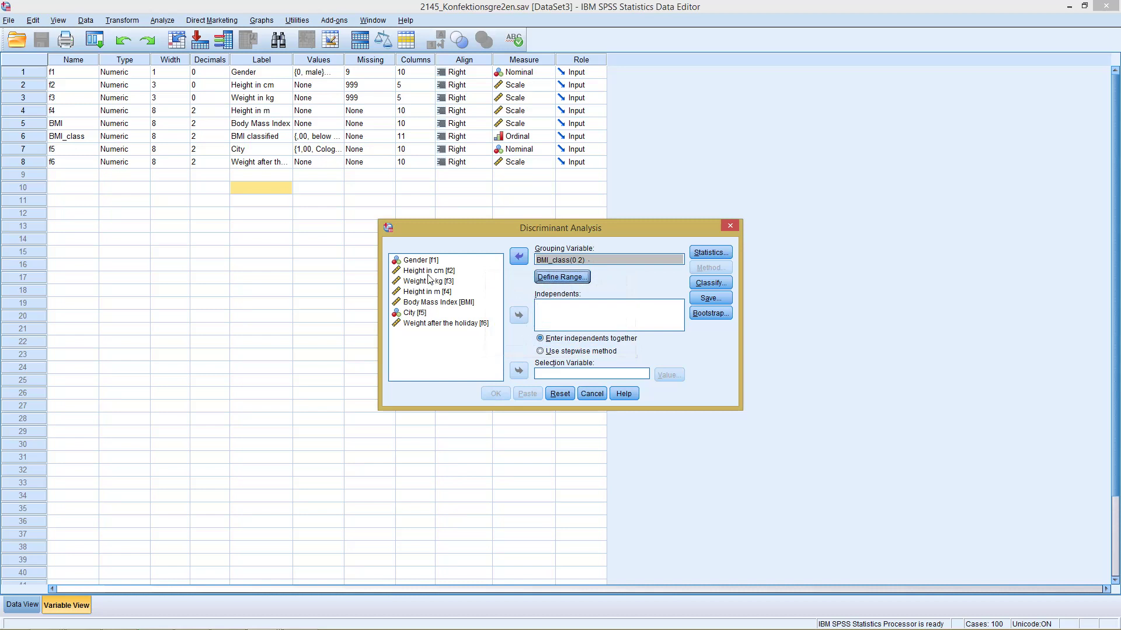
{"action": "left_click", "coordinate": [416, 262]}
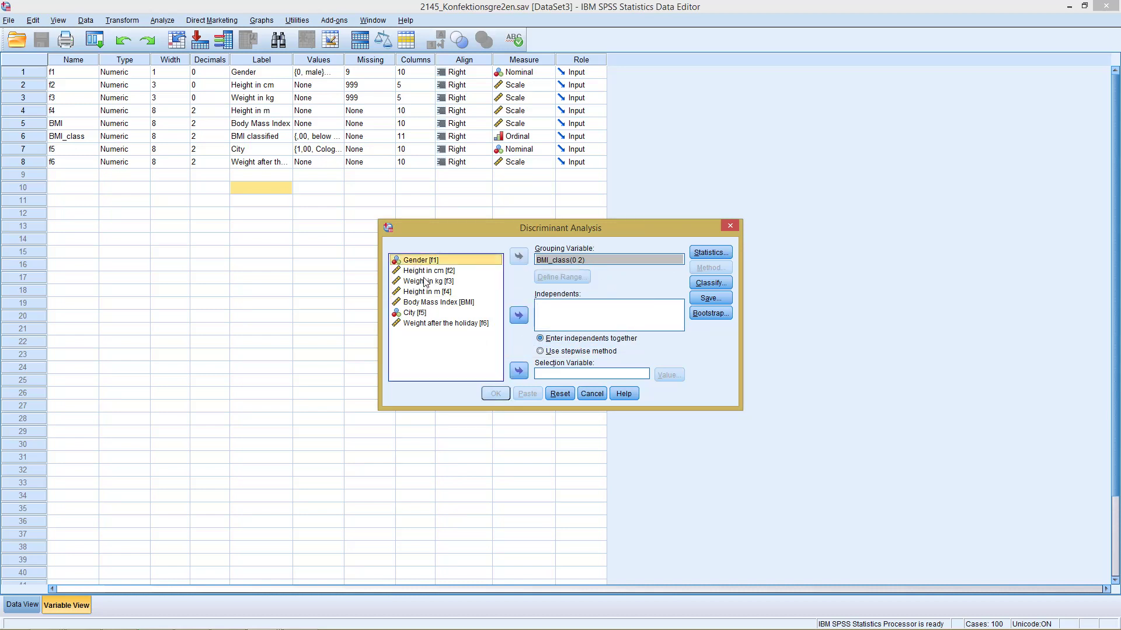
{"action": "left_click", "coordinate": [426, 283], "text": "shift"}
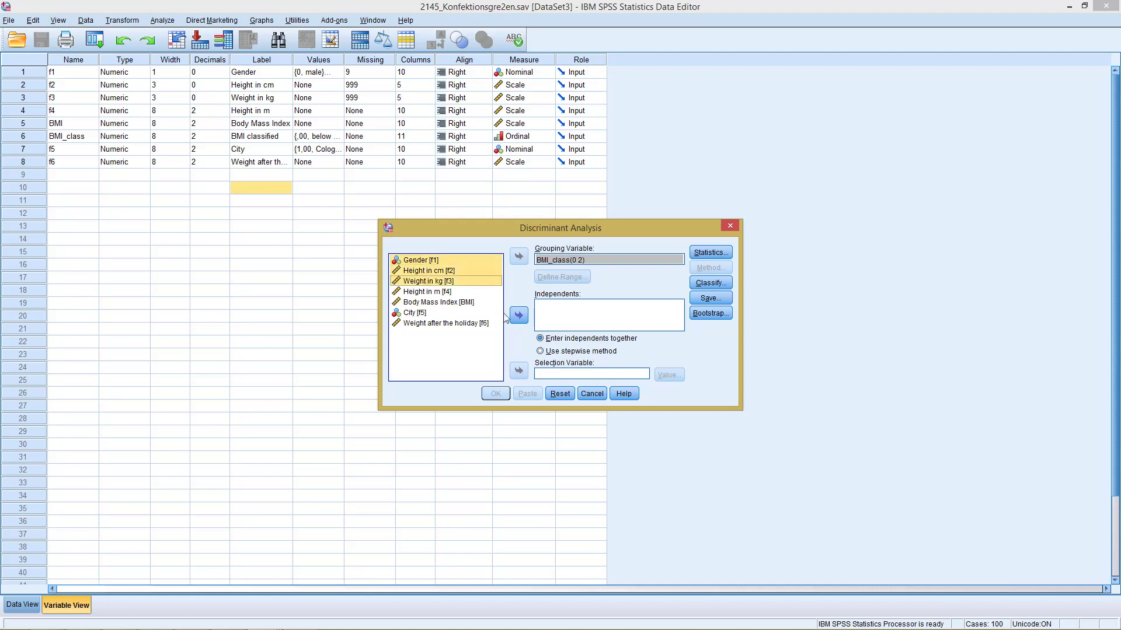
{"action": "left_click", "coordinate": [514, 318]}
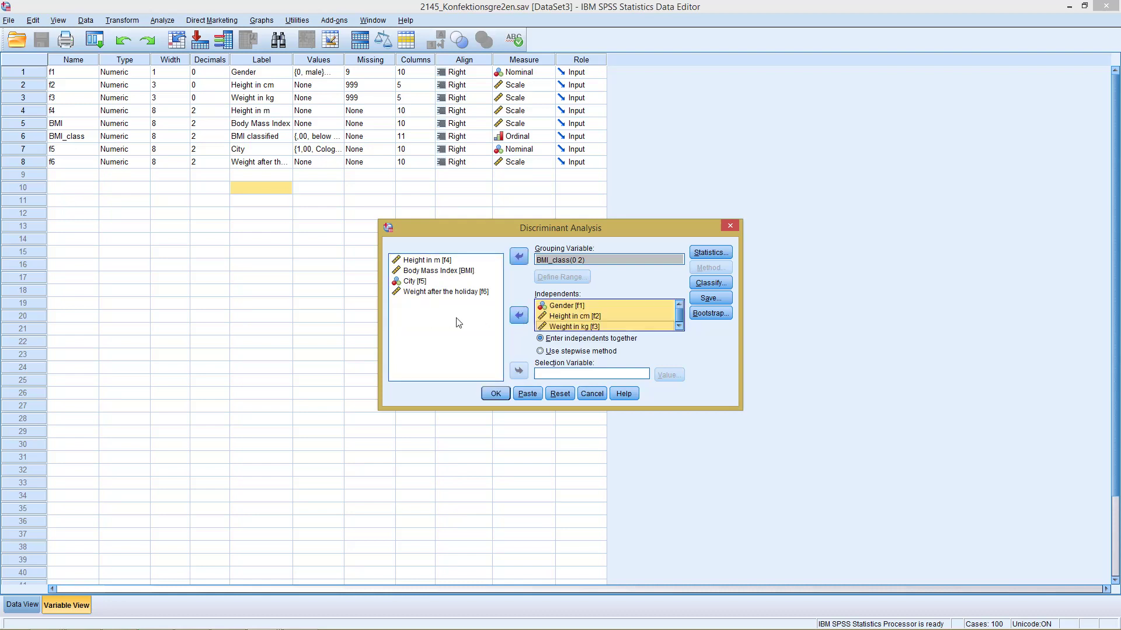
{"action": "left_click", "coordinate": [410, 282]}
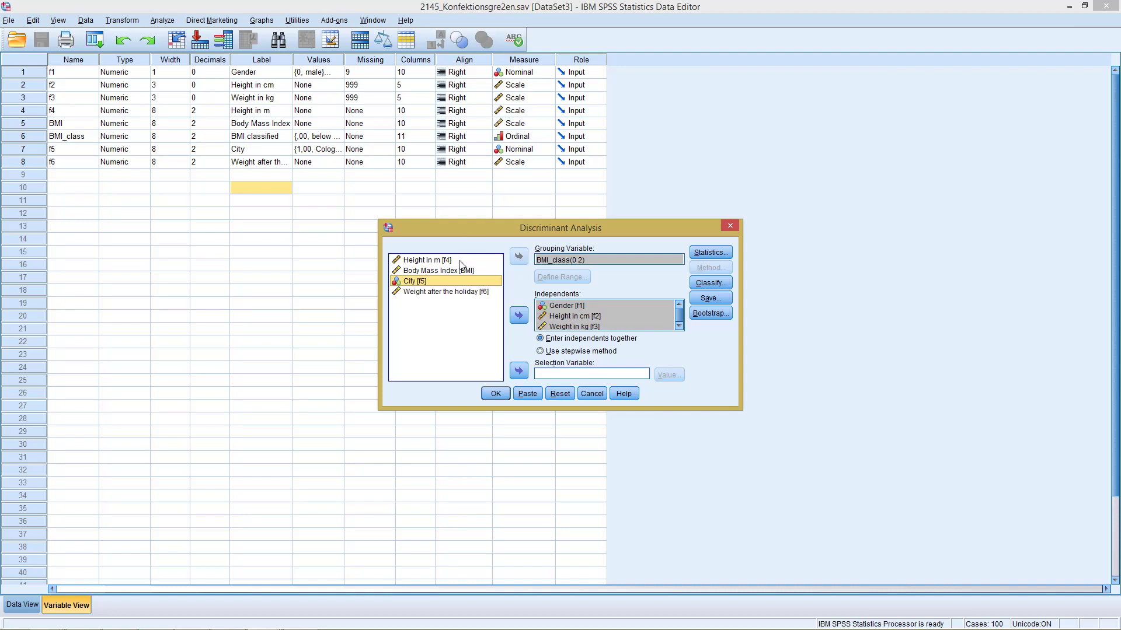
{"action": "left_click", "coordinate": [402, 285]}
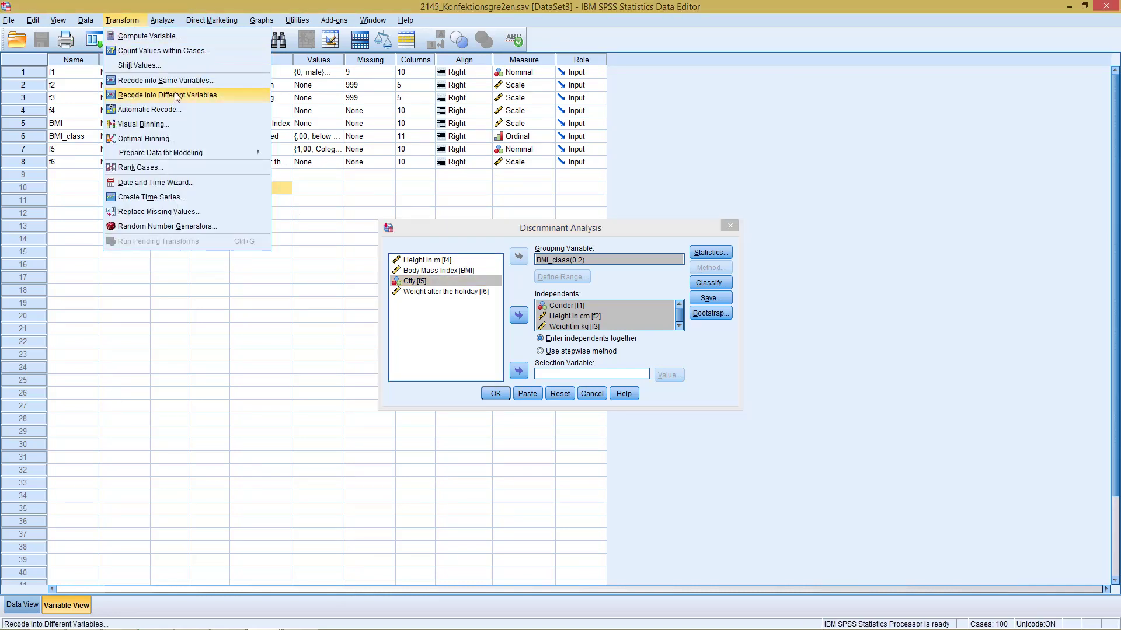
{"action": "left_click", "coordinate": [286, 10]}
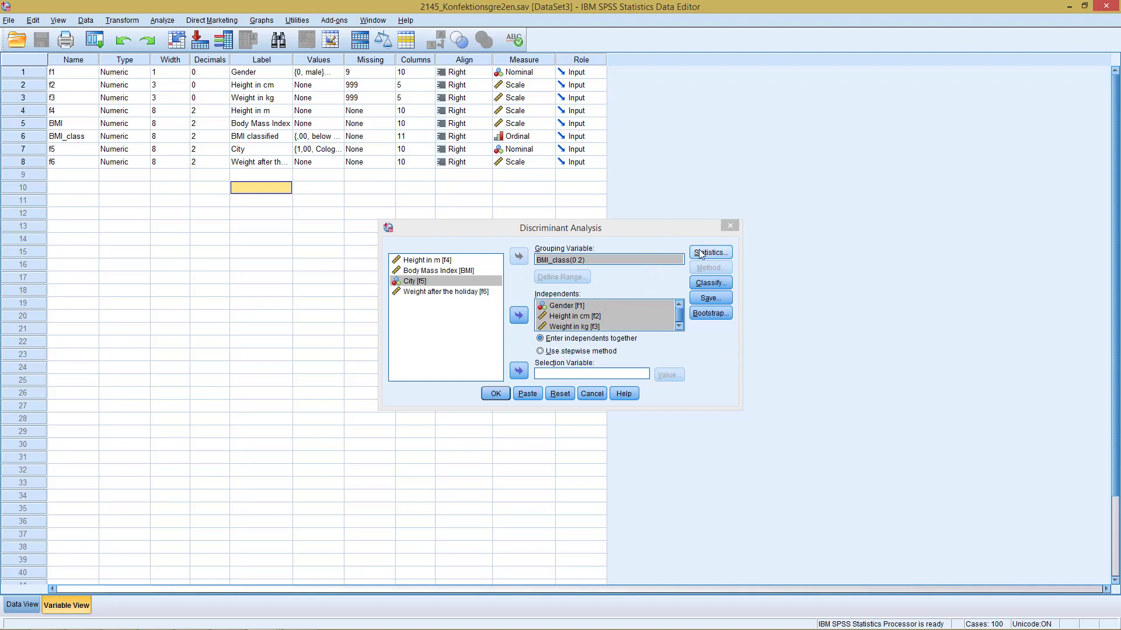
{"action": "left_click", "coordinate": [701, 254]}
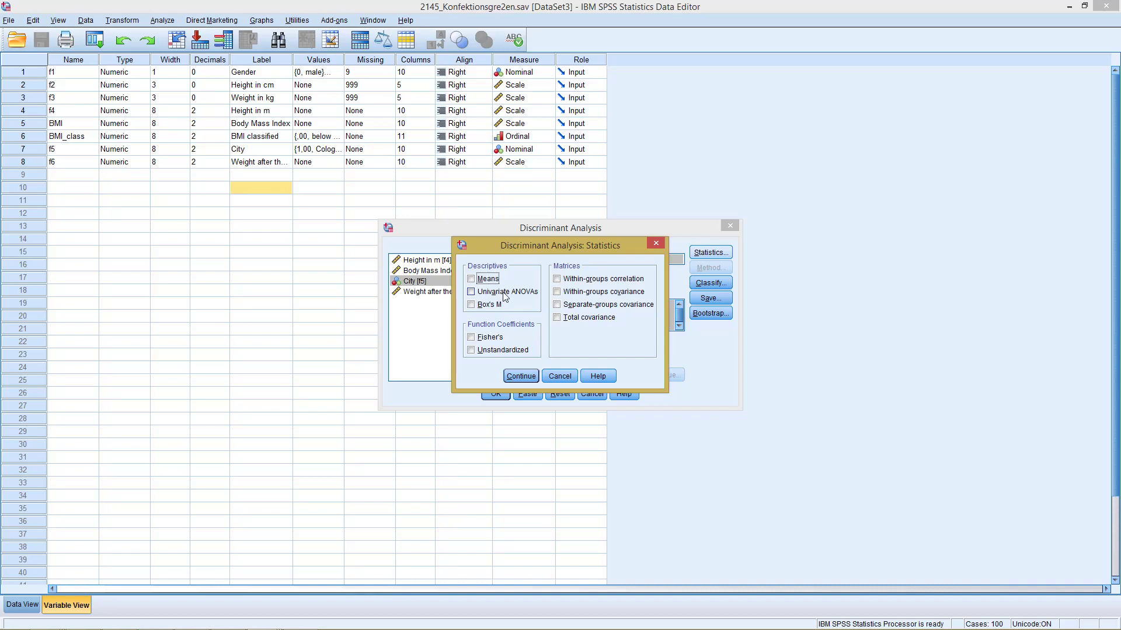
{"action": "left_click", "coordinate": [521, 376]}
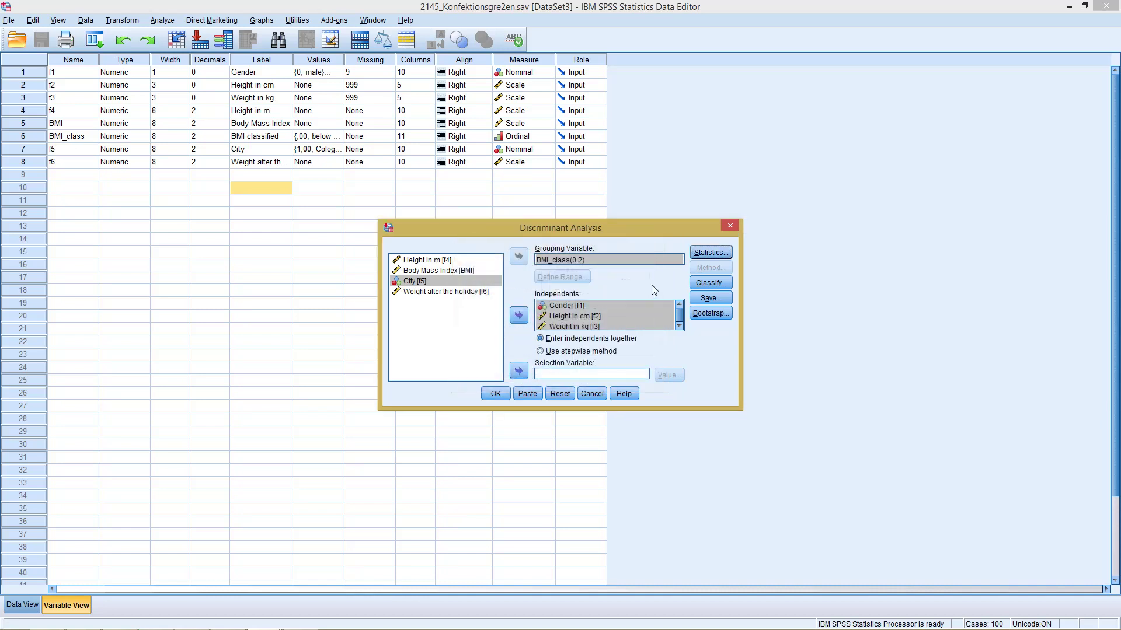
Turn on casewise results limited to the first 5 cases, plus a summary classification table
{"action": "left_click", "coordinate": [698, 285]}
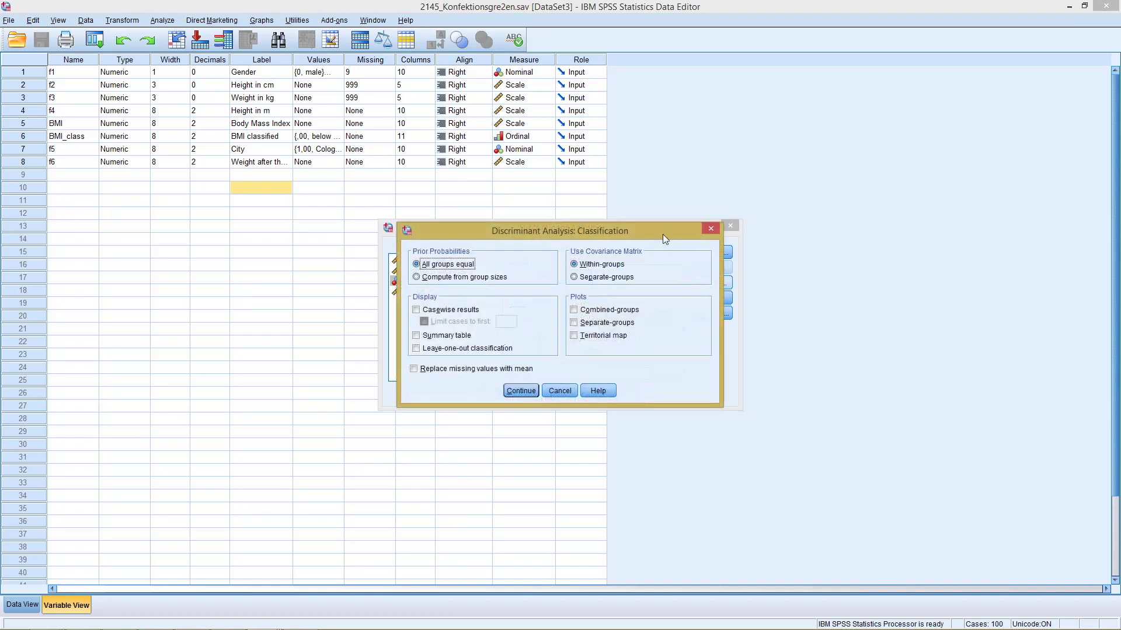
{"action": "left_click_drag", "start_coordinate": [670, 233], "coordinate": [612, 228]}
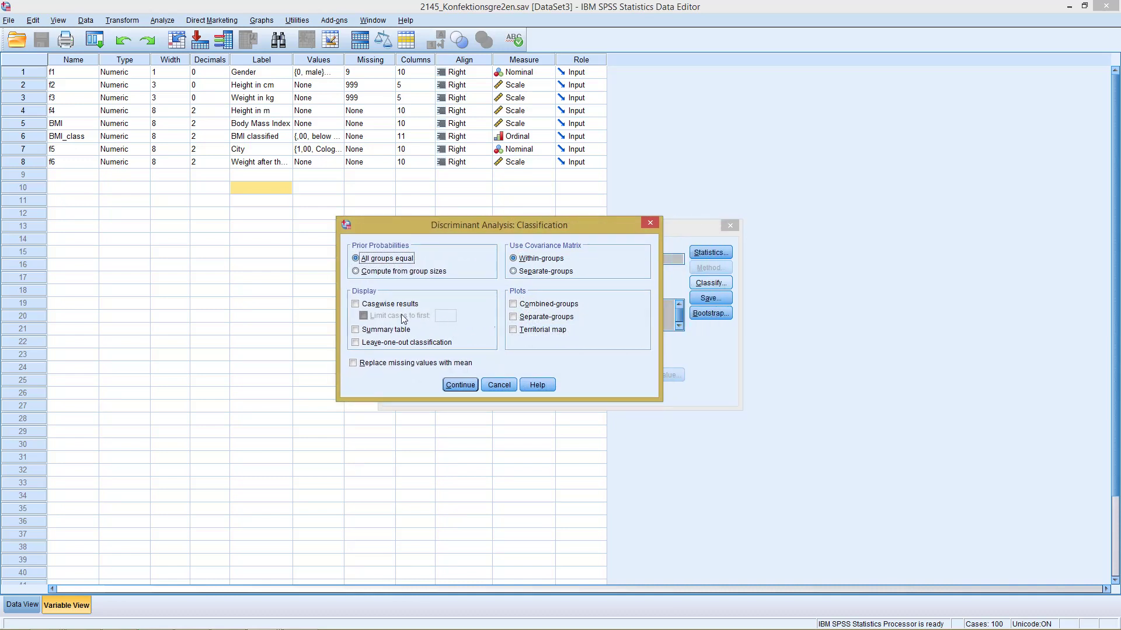
{"action": "left_click", "coordinate": [379, 304]}
{"action": "left_click", "coordinate": [382, 316]}
{"action": "left_click", "coordinate": [445, 317]}
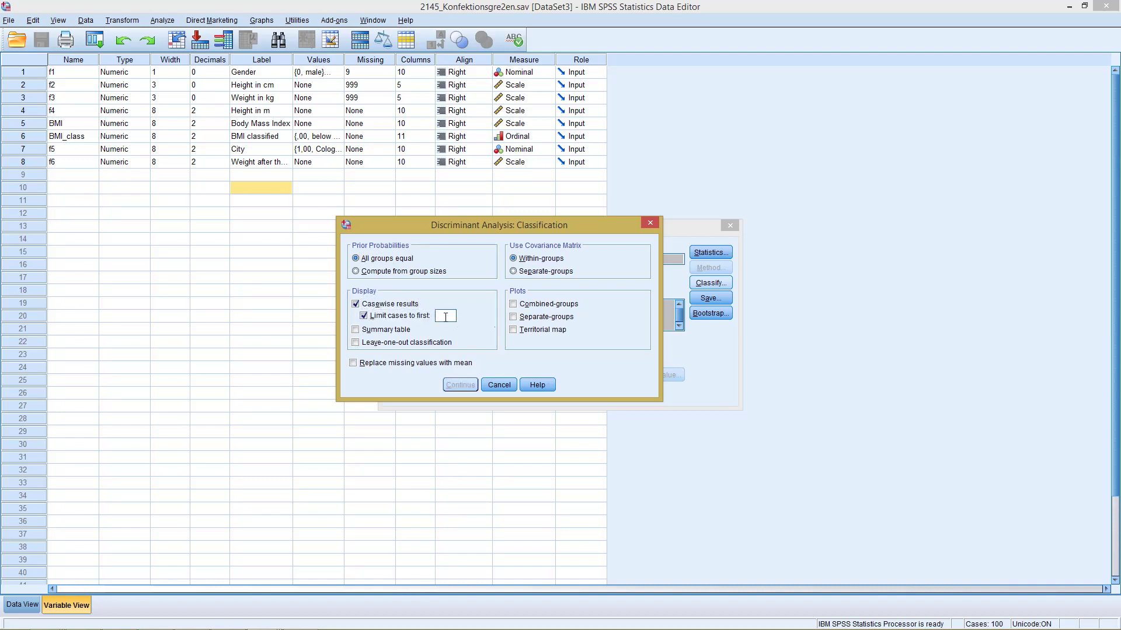
{"action": "type", "text": "5"}
{"action": "left_click", "coordinate": [369, 332]}
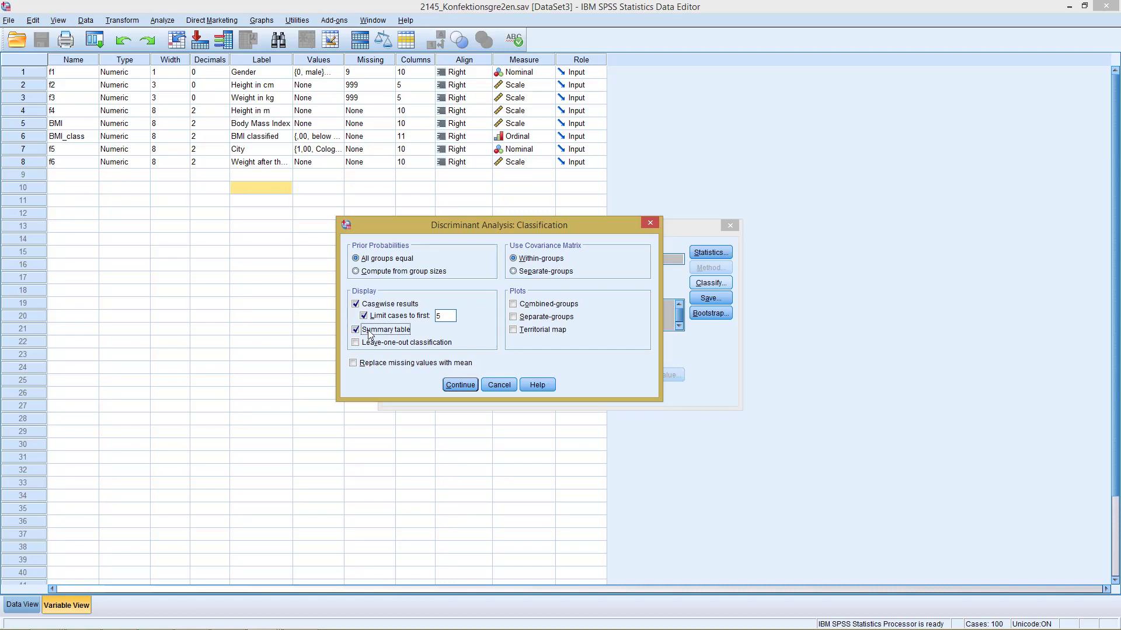
{"action": "left_click", "coordinate": [463, 385]}
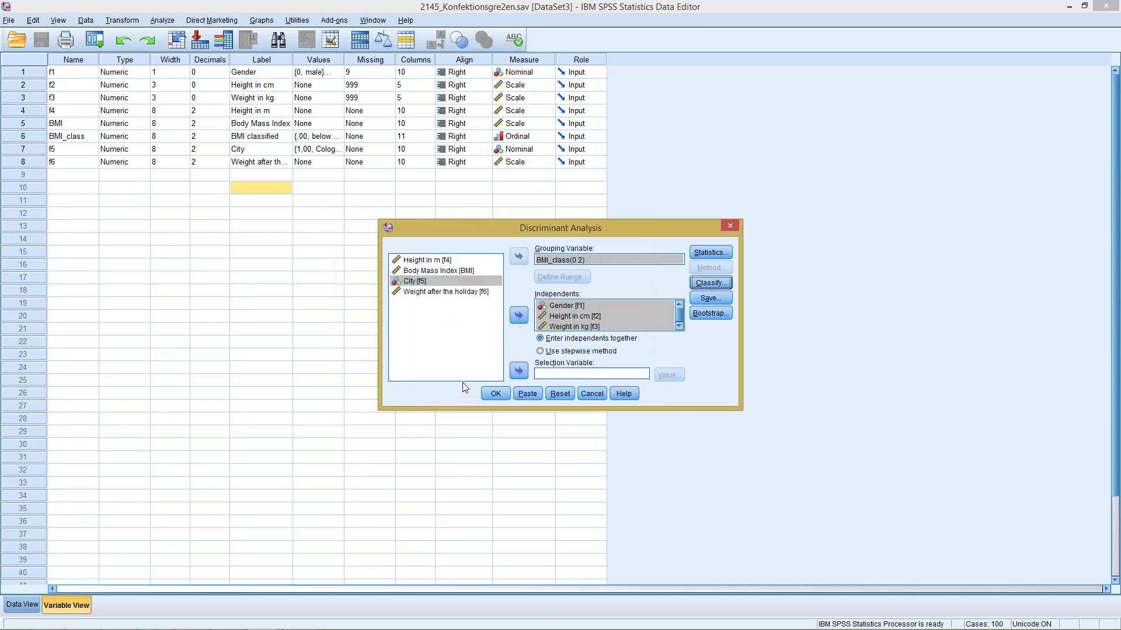
Leave the Save options unchanged and run the discriminant analysis
{"action": "left_click", "coordinate": [699, 300]}
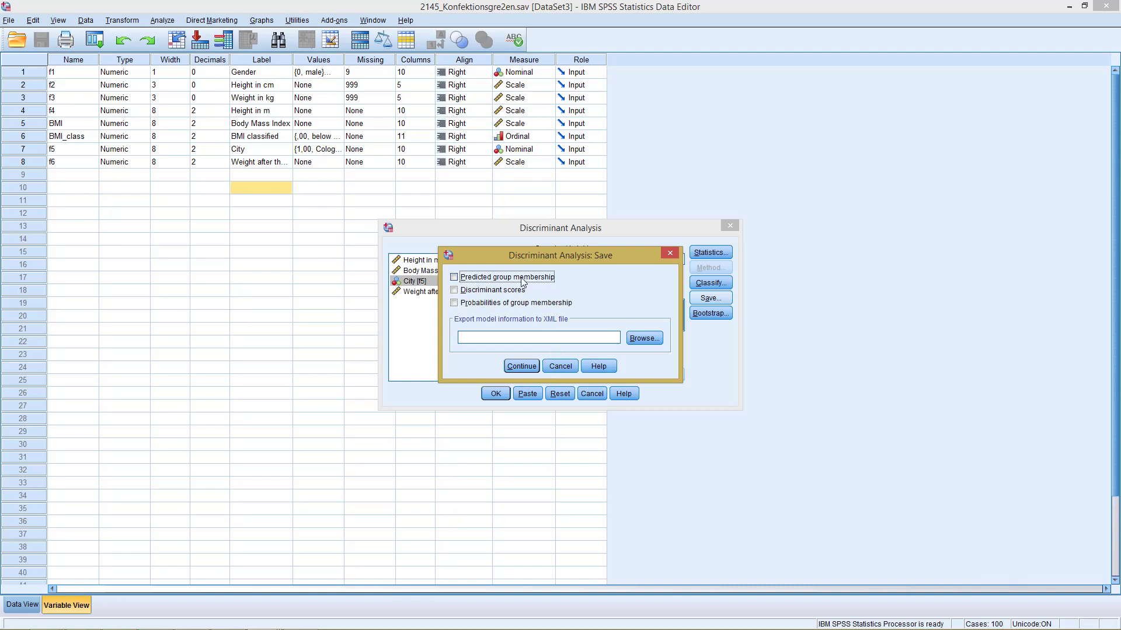
{"action": "left_click", "coordinate": [561, 366]}
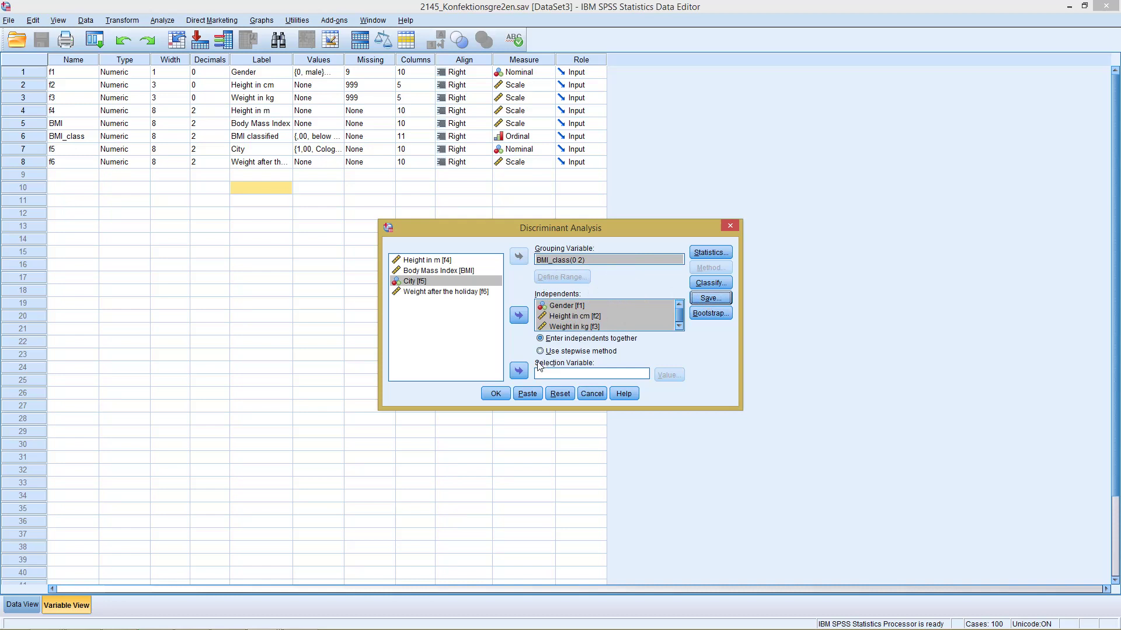
{"action": "left_click", "coordinate": [495, 394]}
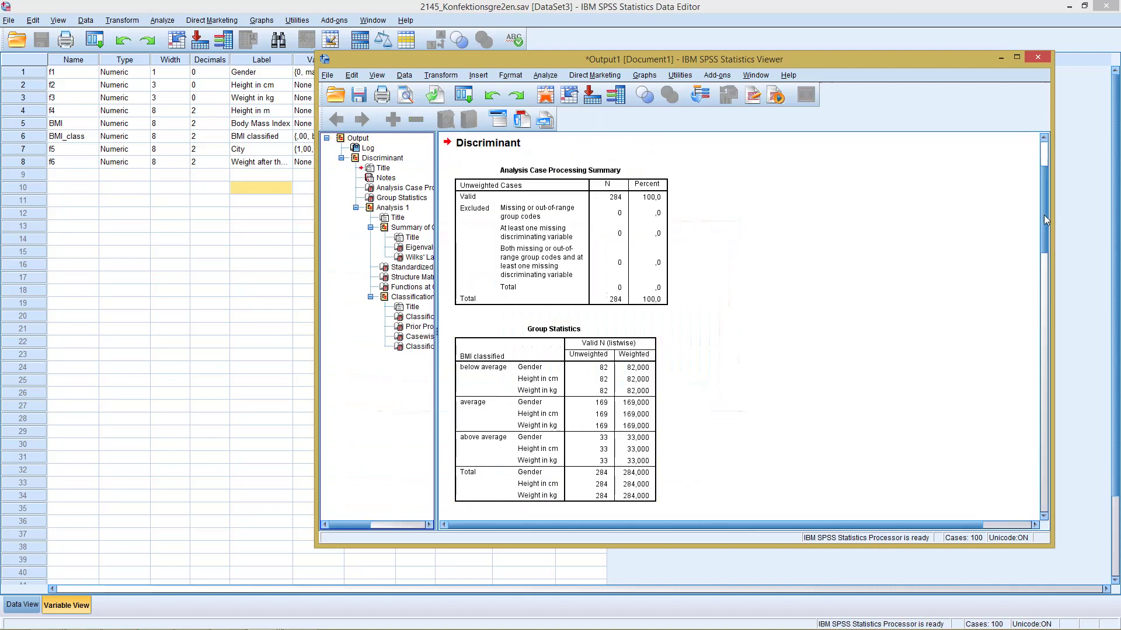
Scroll the output down to the Group Statistics and Eigenvalues tables
{"action": "left_click_drag", "start_coordinate": [1043, 215], "coordinate": [1043, 255]}
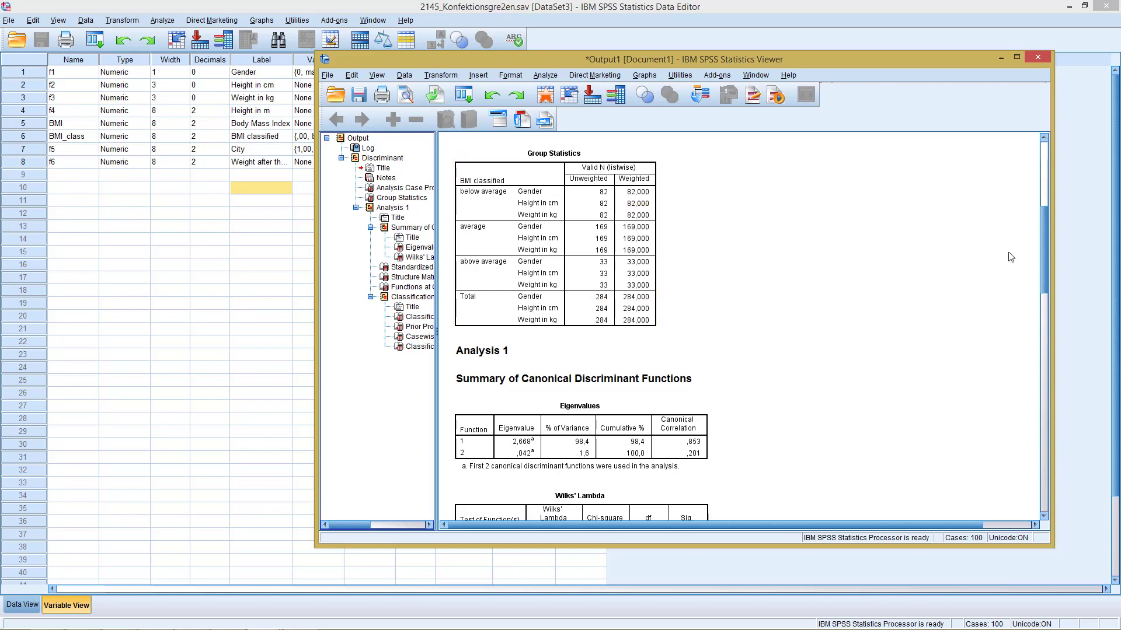
Scroll further to Wilks' Lambda and the Standardized Canonical Discriminant Function Coefficients
{"action": "left_click_drag", "start_coordinate": [1044, 258], "coordinate": [1052, 303]}
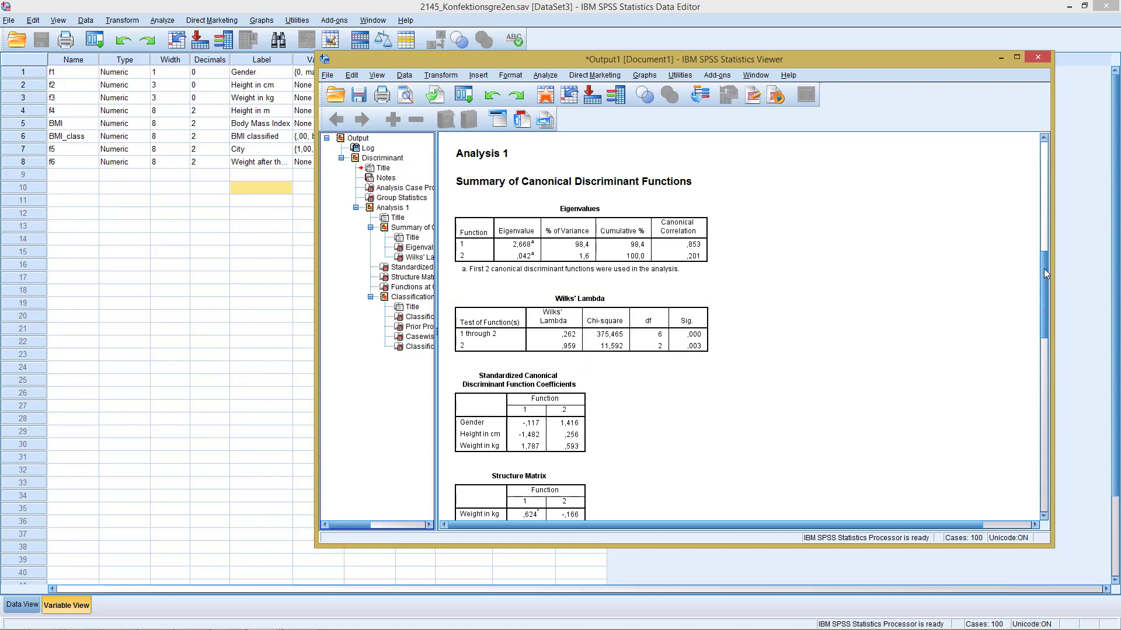
Scroll past the Structure Matrix to Prior Probabilities and the Casewise Statistics table
{"action": "left_click_drag", "start_coordinate": [1045, 269], "coordinate": [1043, 293]}
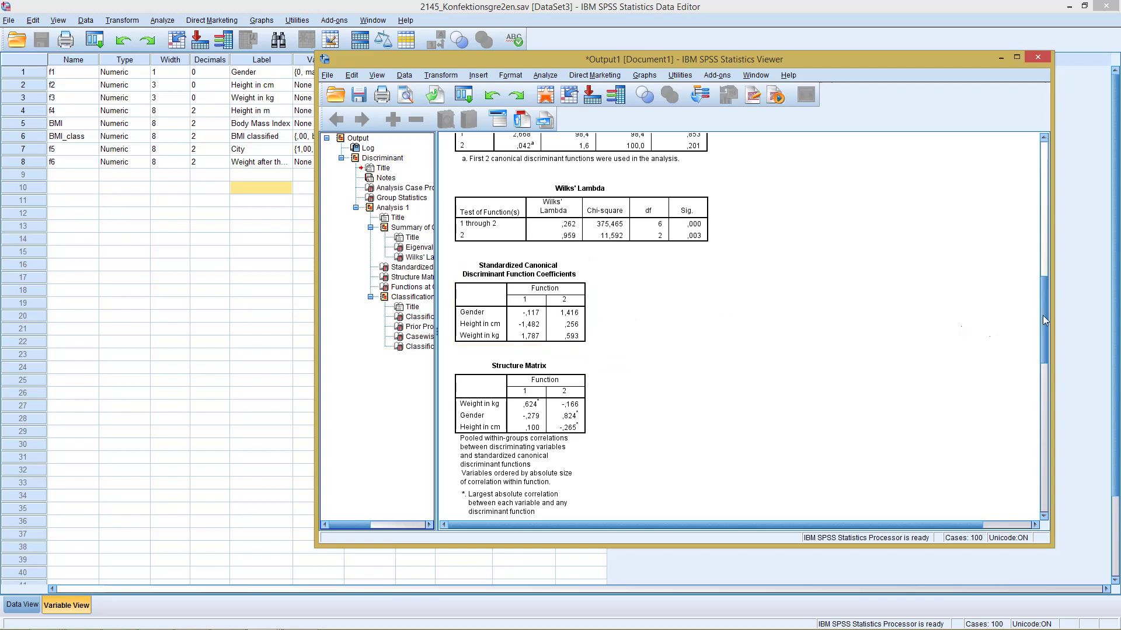
{"action": "left_click_drag", "start_coordinate": [1039, 314], "coordinate": [1038, 439]}
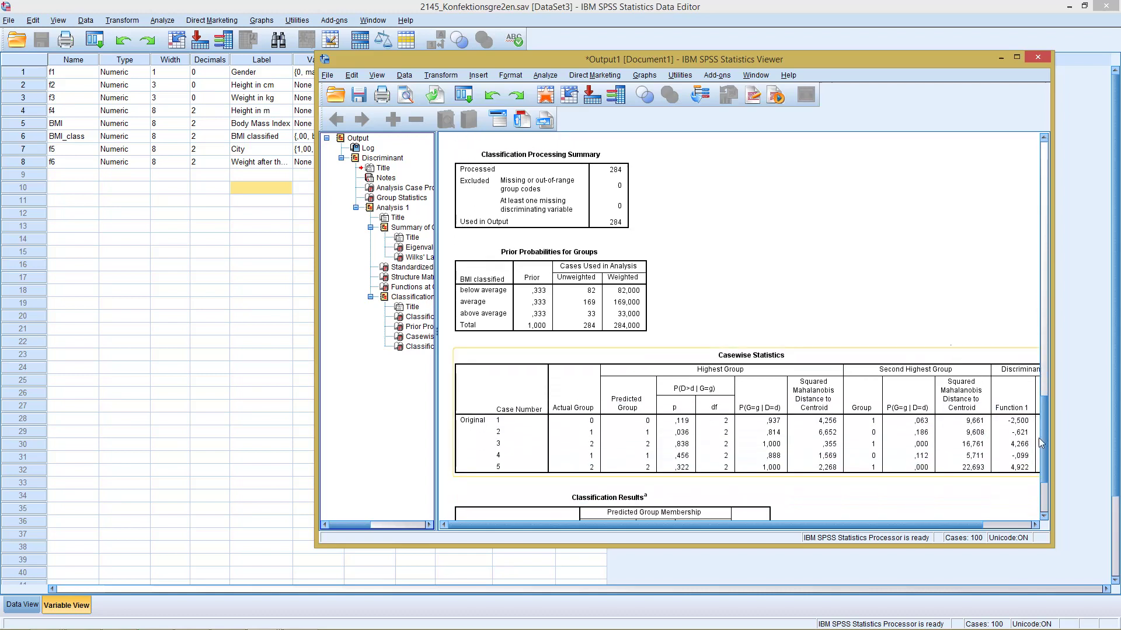
Scroll down and sideways to show the Casewise Statistics and Classification Results tables
{"action": "left_click_drag", "start_coordinate": [1045, 439], "coordinate": [1046, 461]}
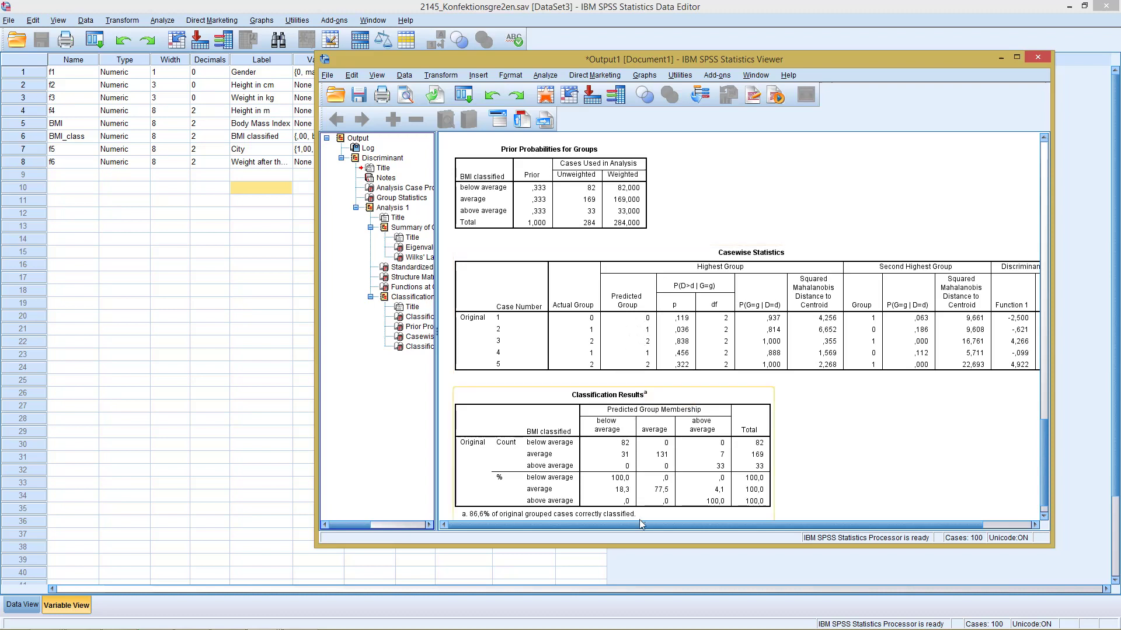
{"action": "left_click_drag", "start_coordinate": [639, 524], "coordinate": [698, 531]}
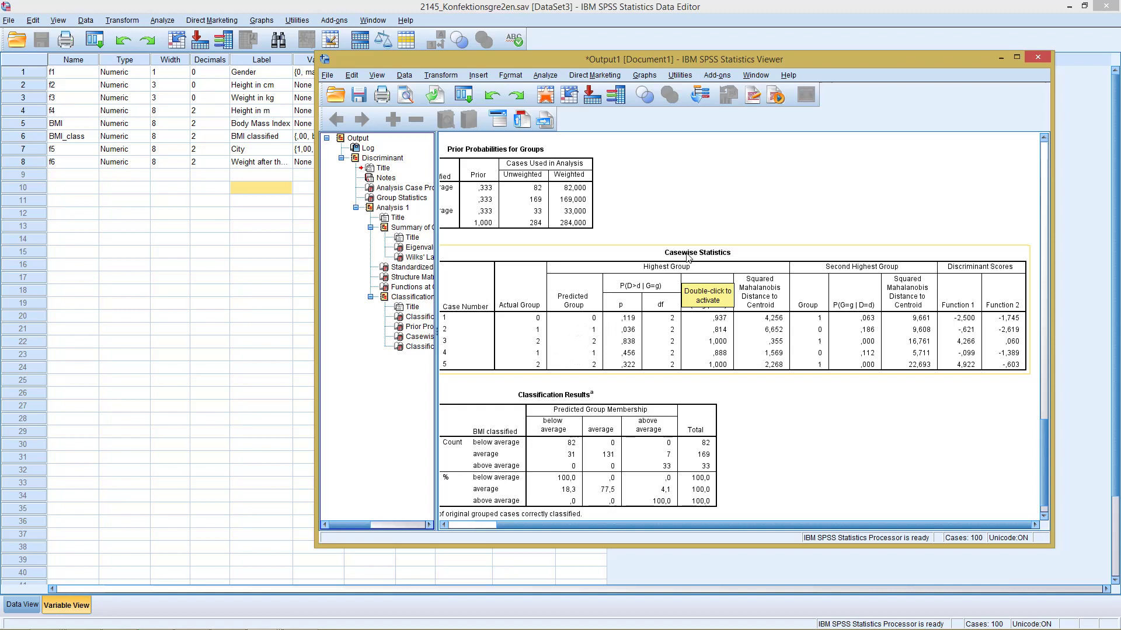
{"action": "left_click", "coordinate": [703, 384]}
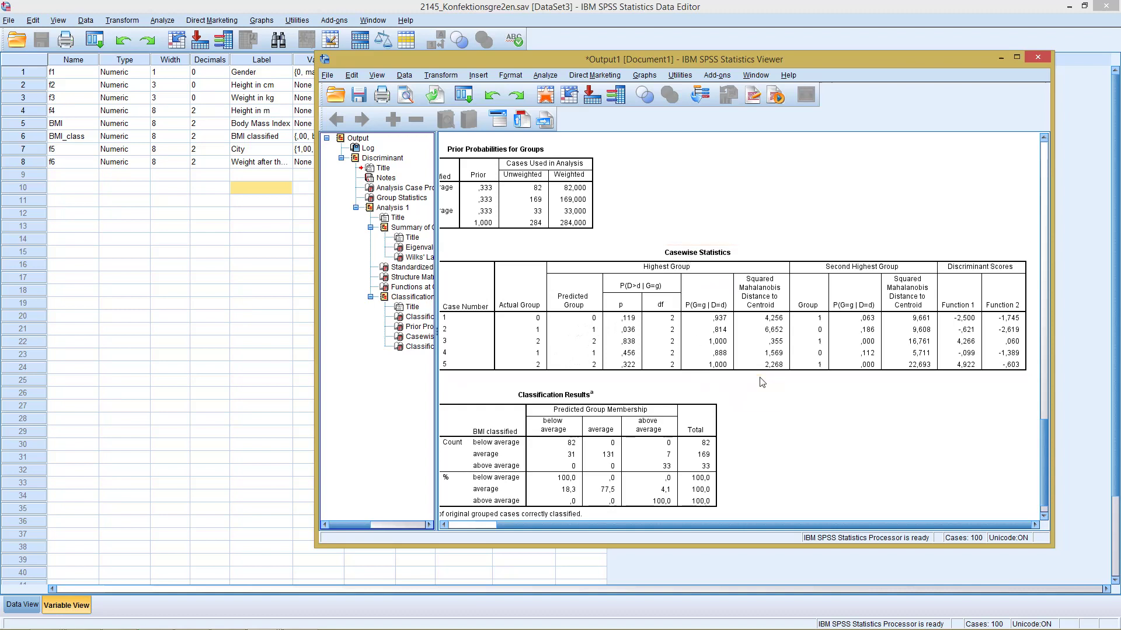
{"action": "left_click", "coordinate": [713, 325]}
Scroll slightly down and shift left to reveal the tables' Original row labels
{"action": "scroll", "coordinate": [1045, 461], "scroll_direction": "down", "scroll_amount": 1}
{"action": "left_click_drag", "start_coordinate": [1019, 523], "coordinate": [970, 524]}
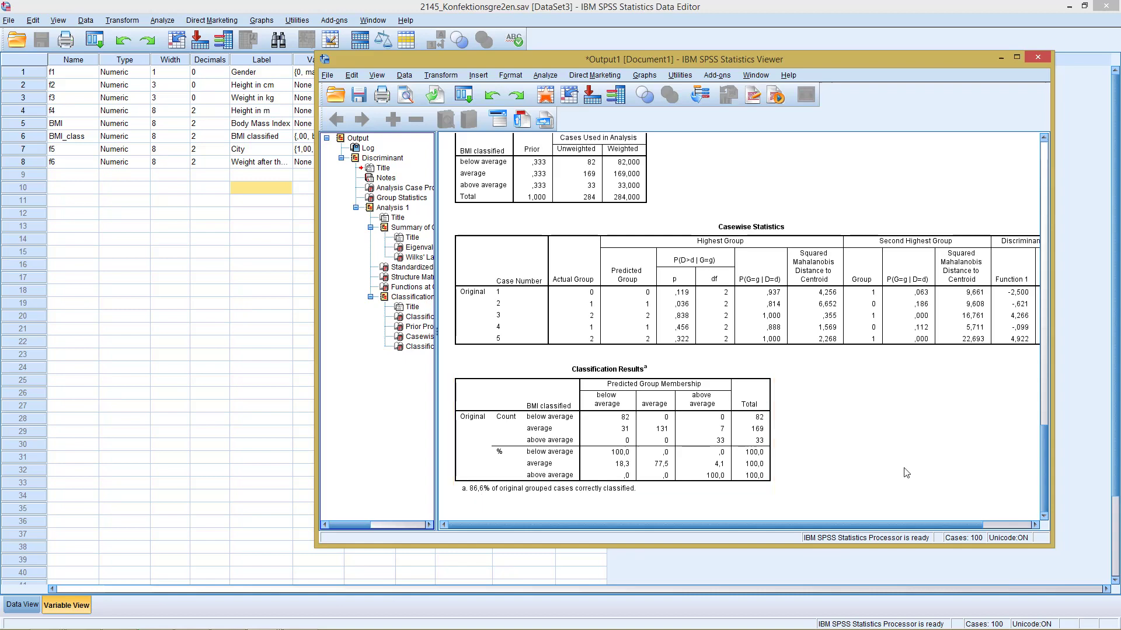
{"action": "left_click_drag", "start_coordinate": [1047, 450], "coordinate": [1037, 320]}
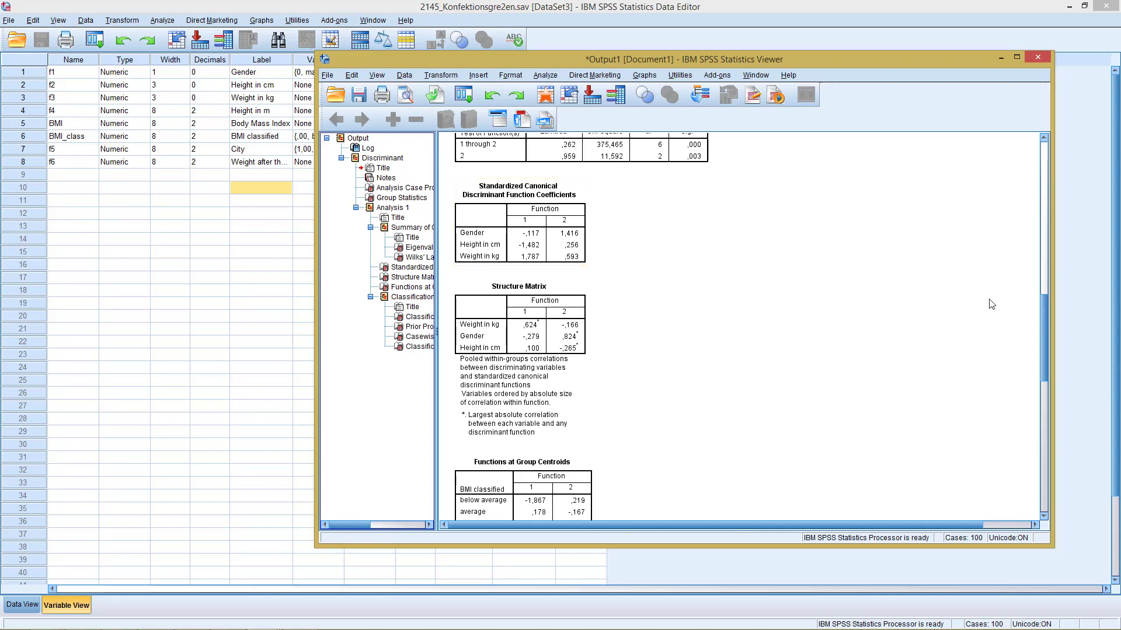
{"action": "left_click_drag", "start_coordinate": [1042, 314], "coordinate": [1036, 462]}
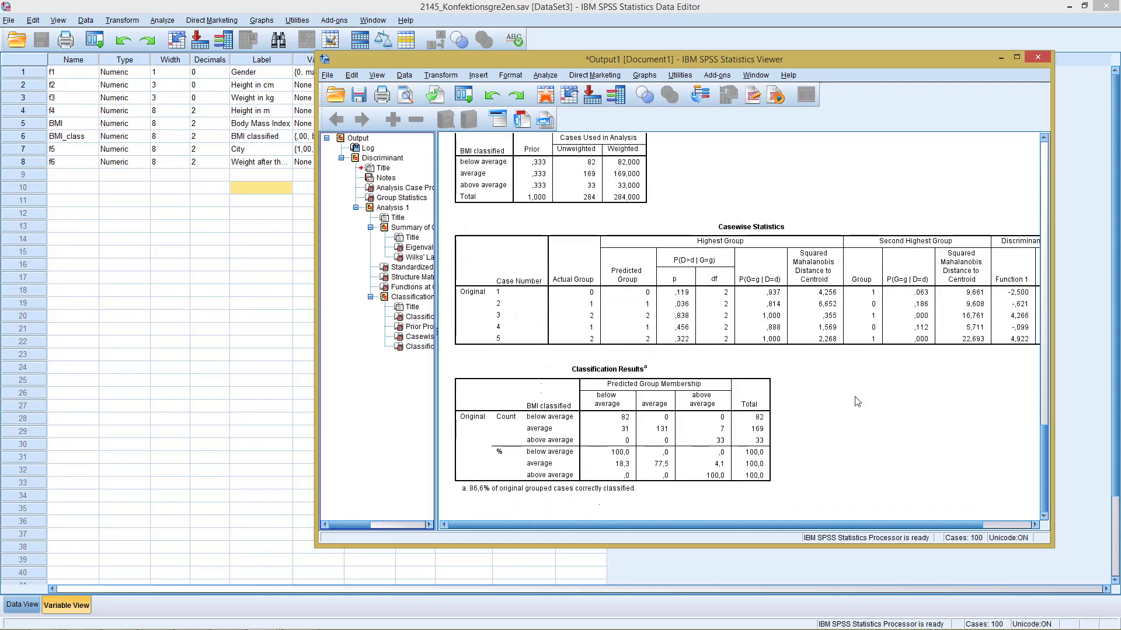